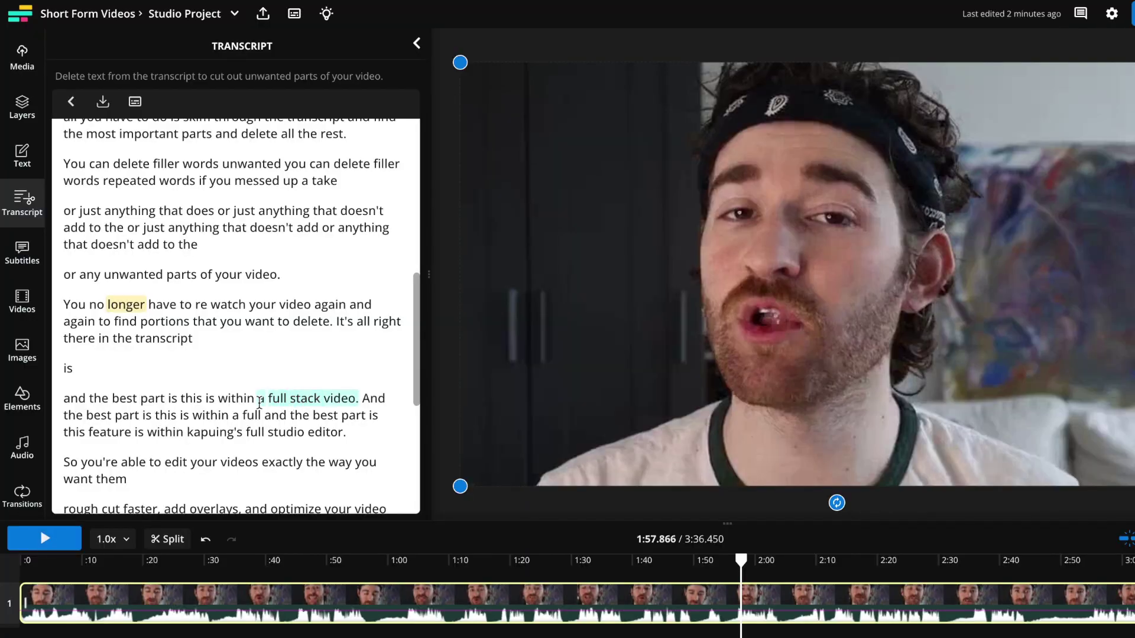
- Delete the repeated 'full stack video' lines and extra 'anything', then pick the TikTok 9:16 canvas
left_click_drag(258, 404, 65, 370)
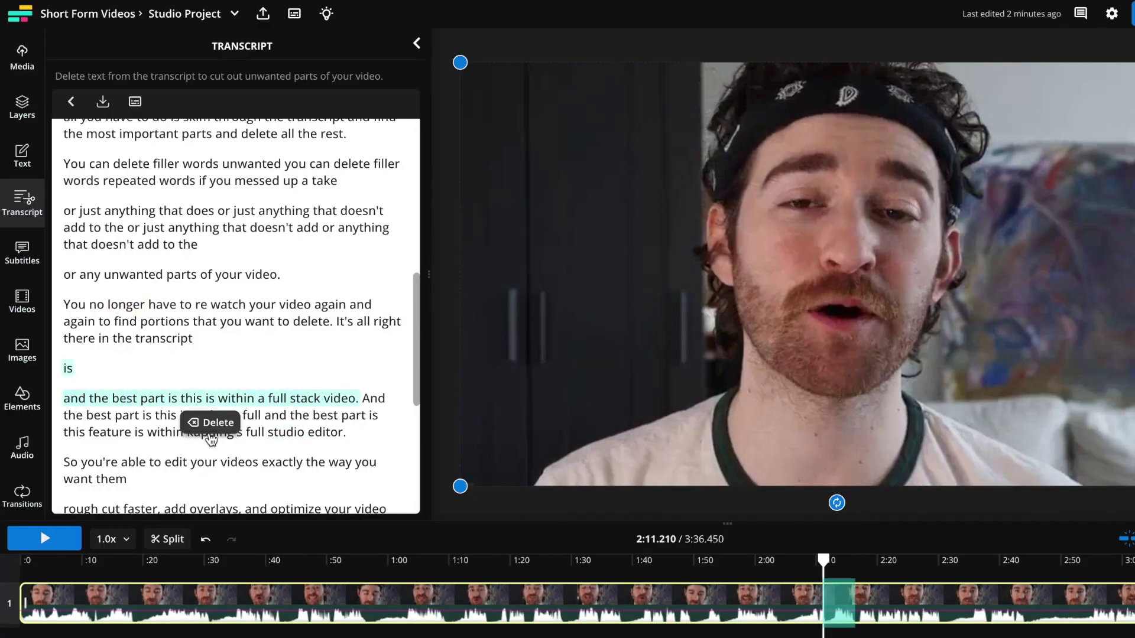
left_click(219, 423)
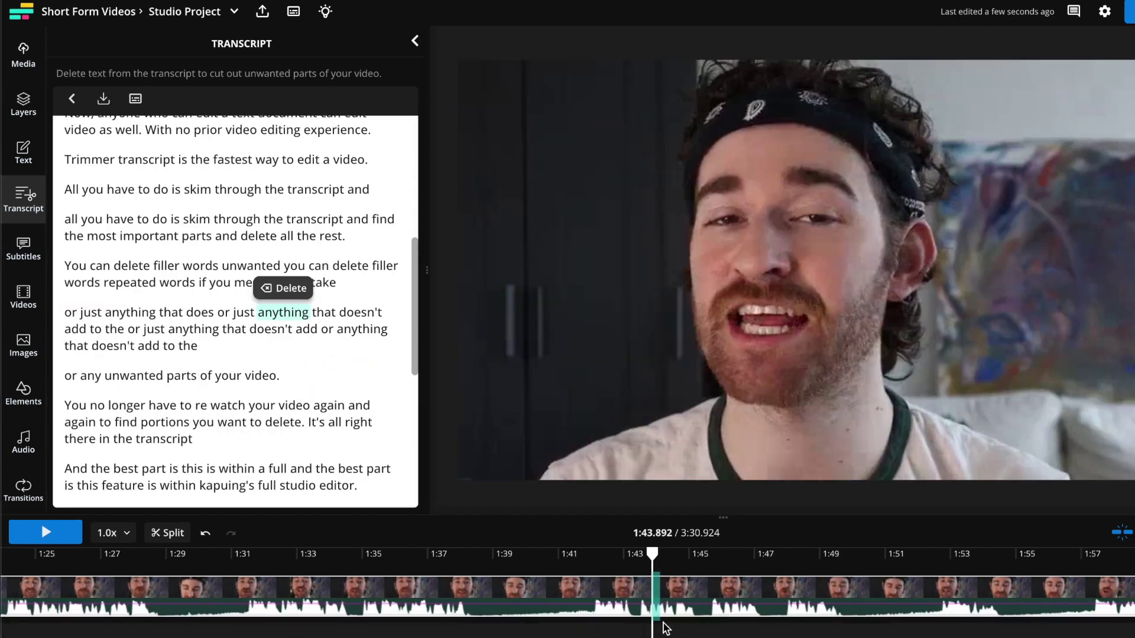
left_click(285, 289)
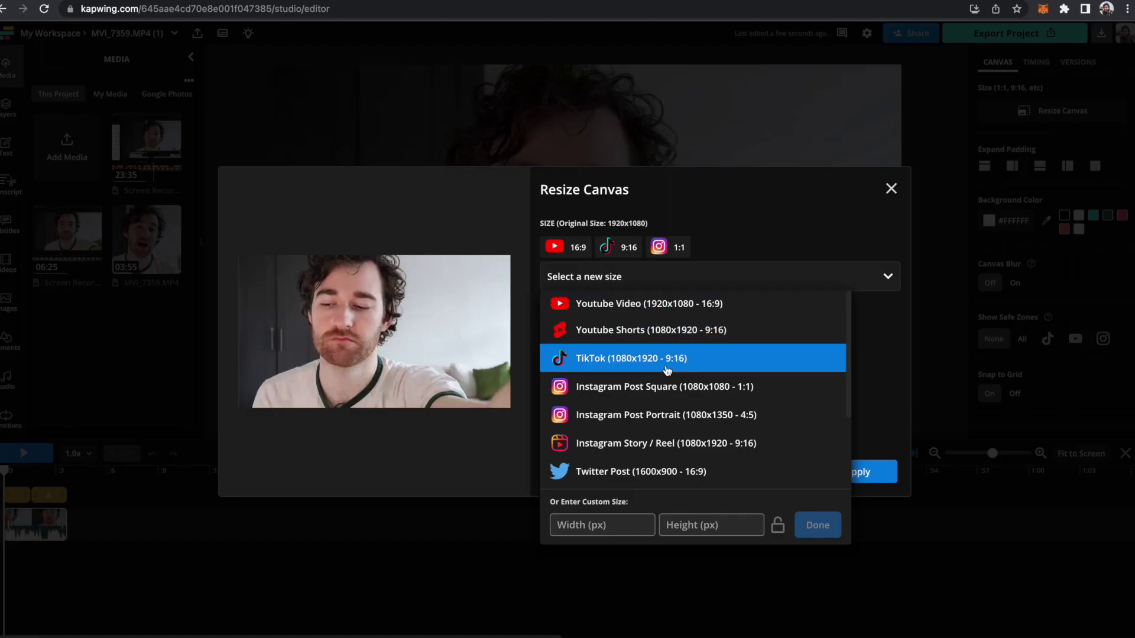
left_click(647, 360)
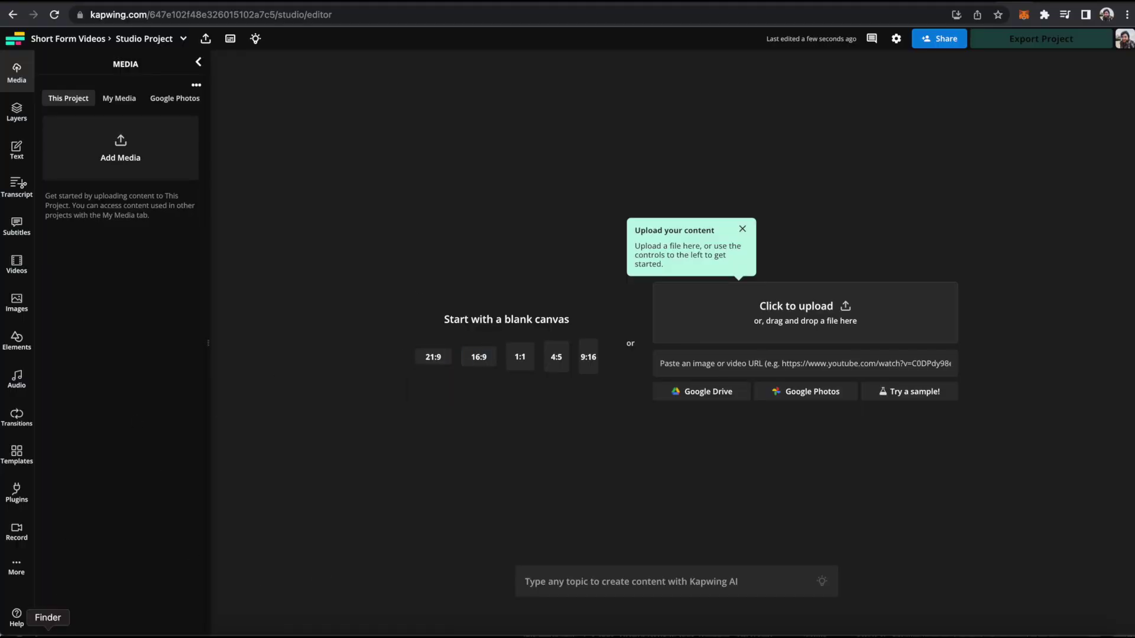
- Drop MVI_8228.MP4 from Finder onto the canvas to upload it
left_click_drag(47, 633, 524, 144)
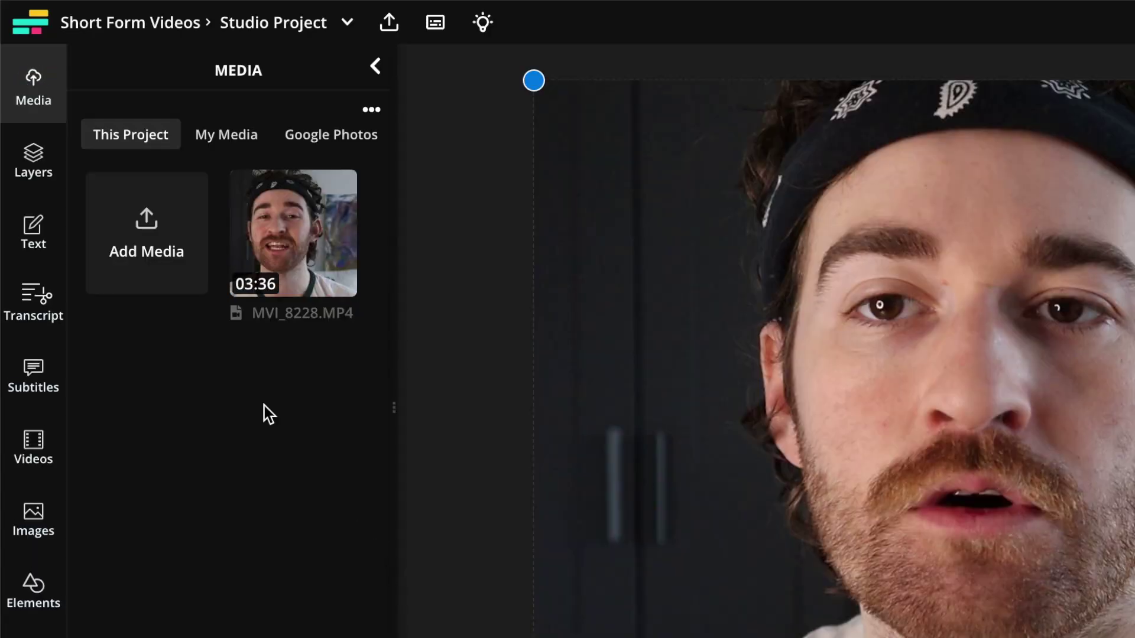
- Generate an English (United States) transcript of the clip from the Transcript panel
left_click(41, 322)
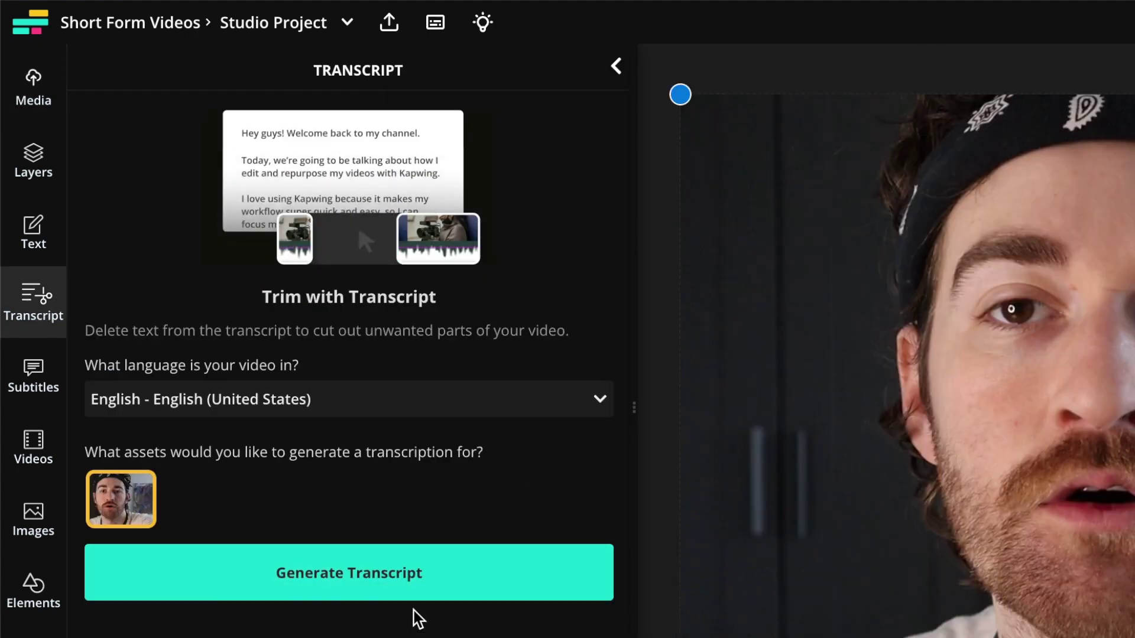
left_click(401, 590)
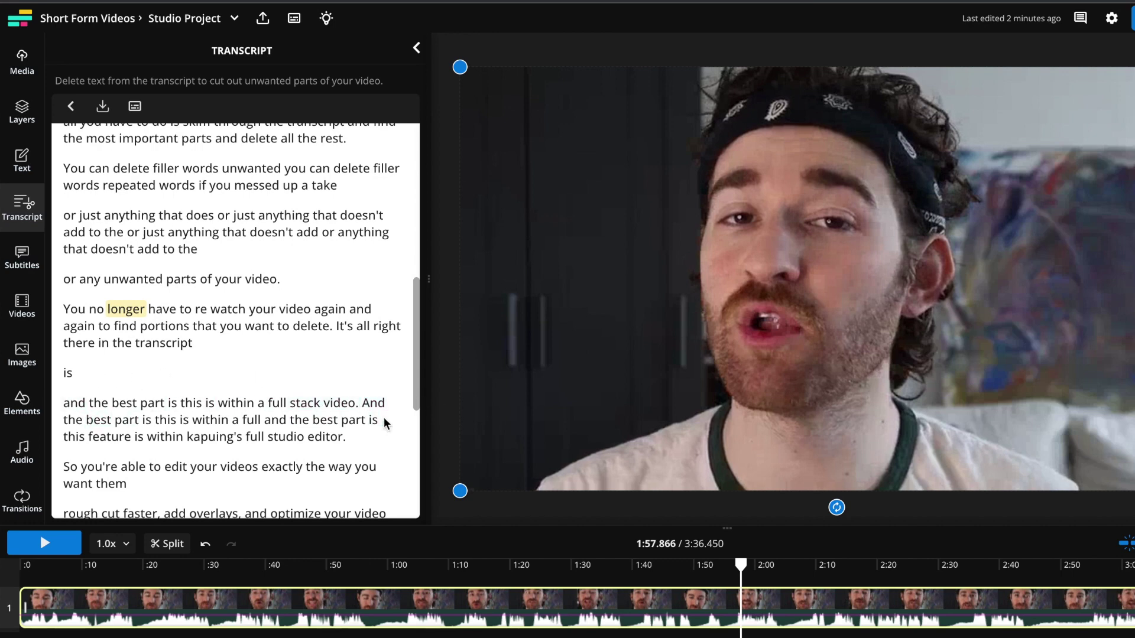
- Delete the repeated 'full stack video' lines and the extra word 'that' from the transcript
left_click_drag(323, 404, 65, 374)
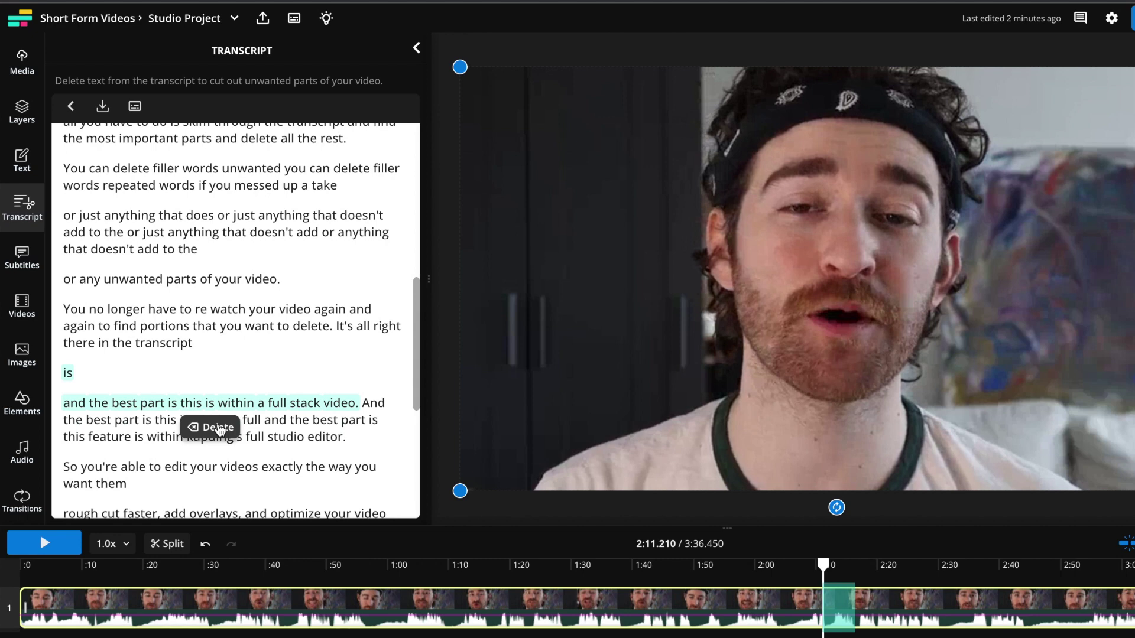
left_click(221, 428)
left_click(220, 437)
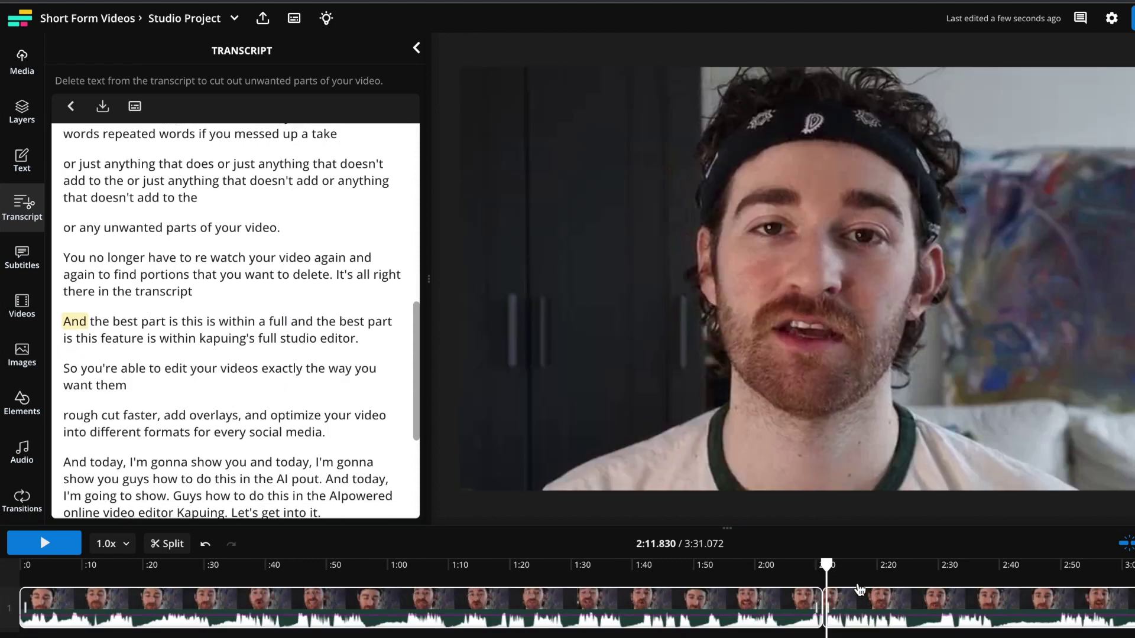
left_click_drag(826, 565, 773, 568)
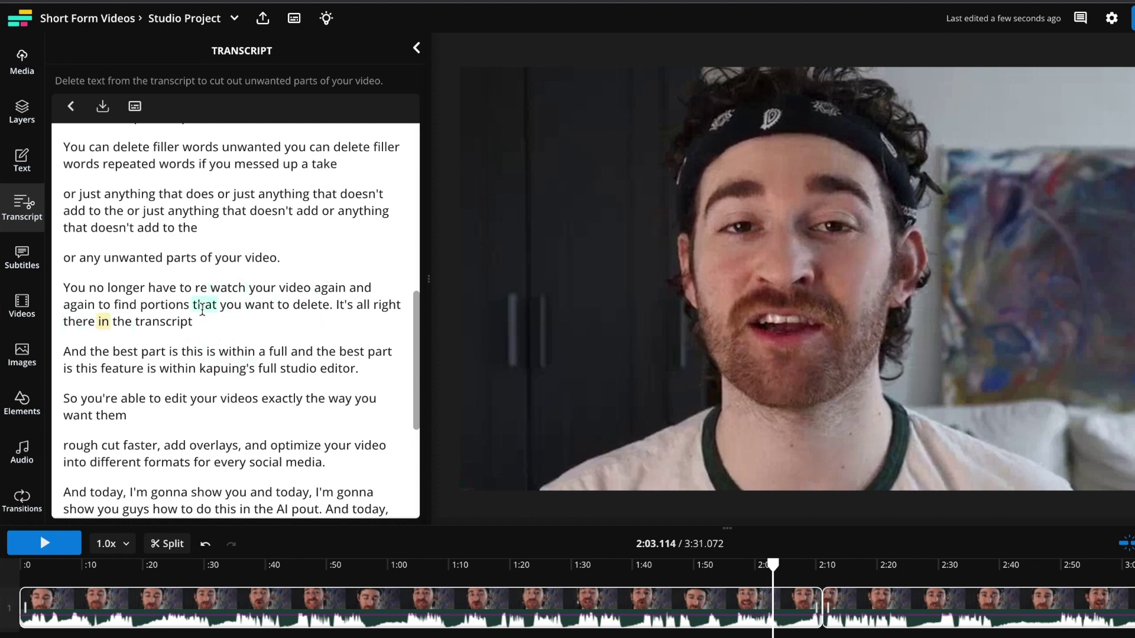
left_click(202, 310)
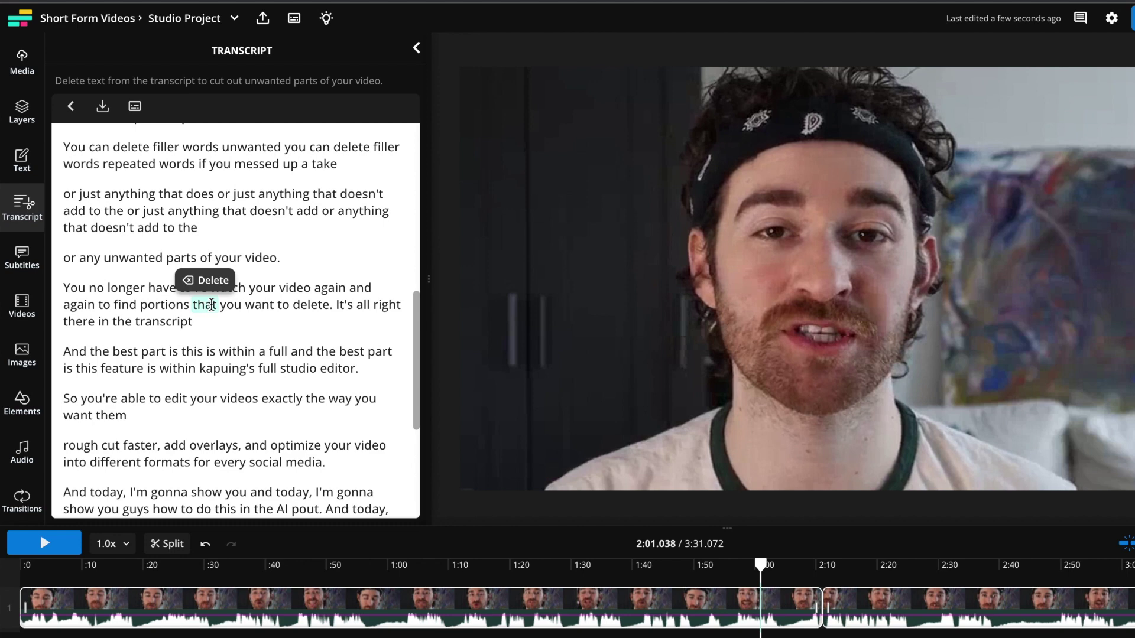
left_click(204, 281)
scroll(660, 571, "up", 3)
left_click(659, 570)
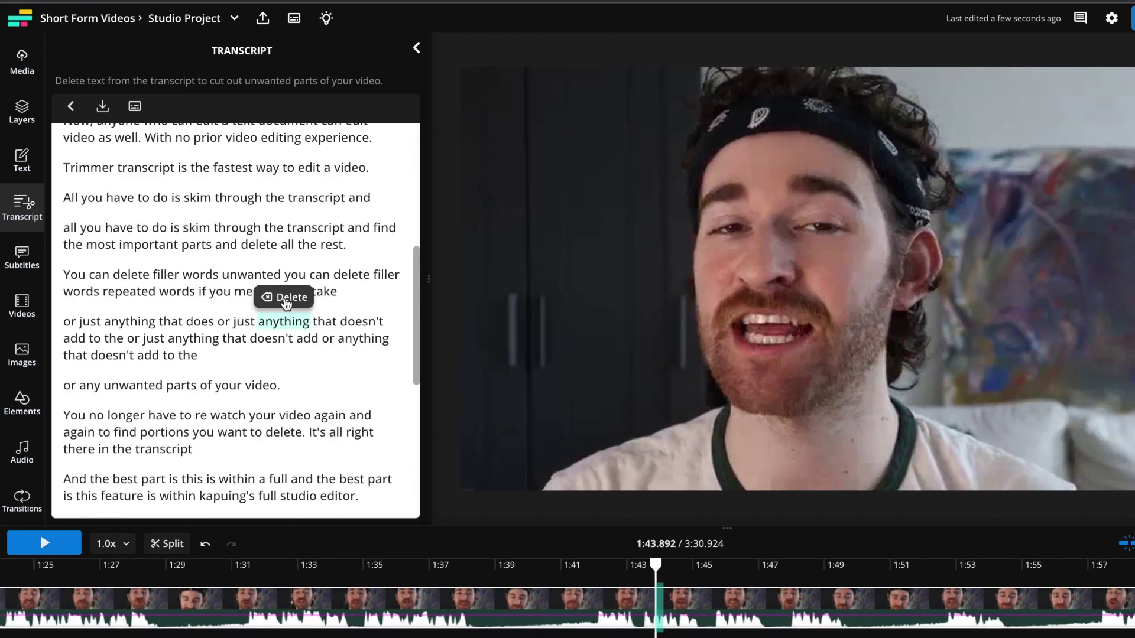
- Remove the repeated word 'anything' and the false start 'or just anything that does'
left_click(286, 299)
scroll(173, 224, "up", 5)
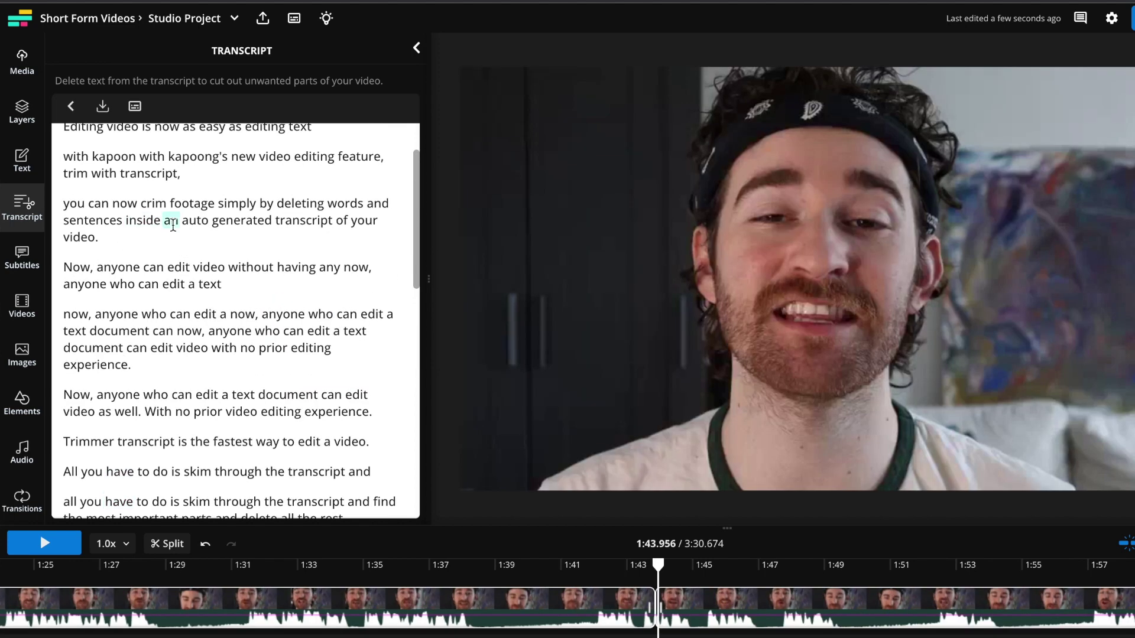
scroll(173, 225, "down", 2)
scroll(173, 224, "down", 3)
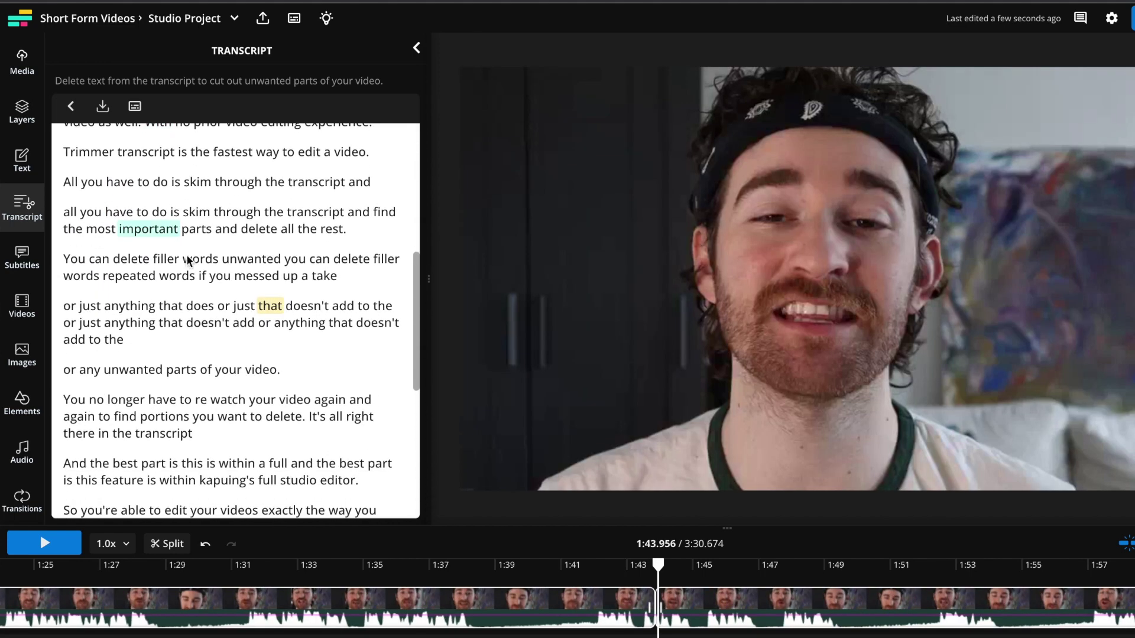
scroll(234, 353, "down", 1)
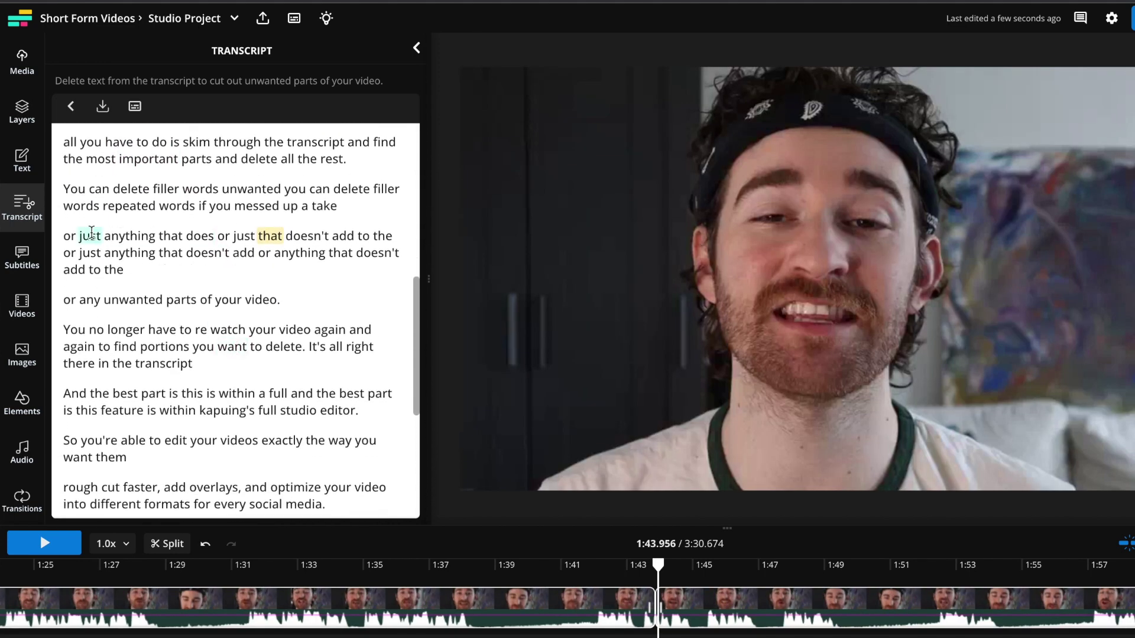
left_click_drag(65, 236, 78, 257)
key("BackSpace")
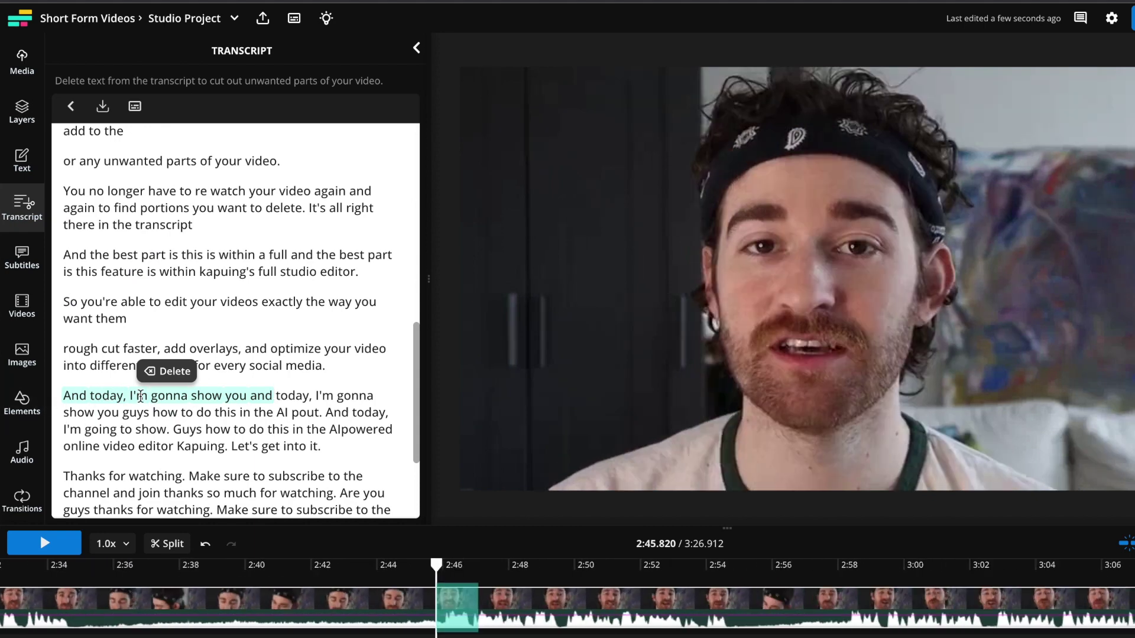
- Delete the false start 'And today, I'm gonna show you' from the transcript
left_click(250, 395)
left_click_drag(250, 394, 58, 398)
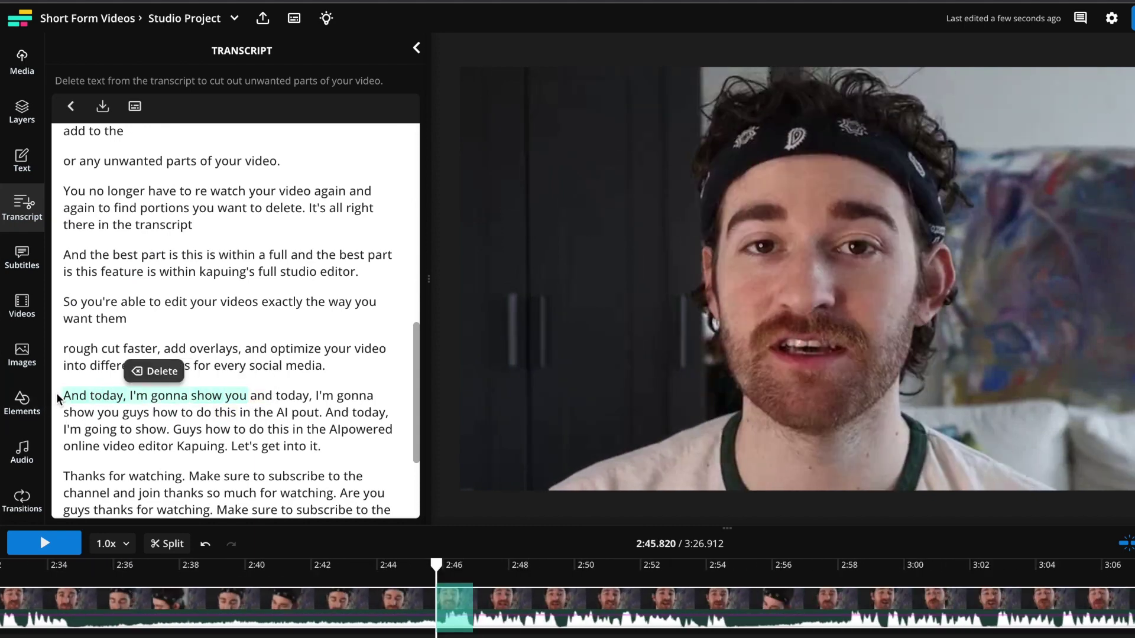
key("BackSpace")
scroll(248, 350, "down", 2)
scroll(248, 351, "up", 4)
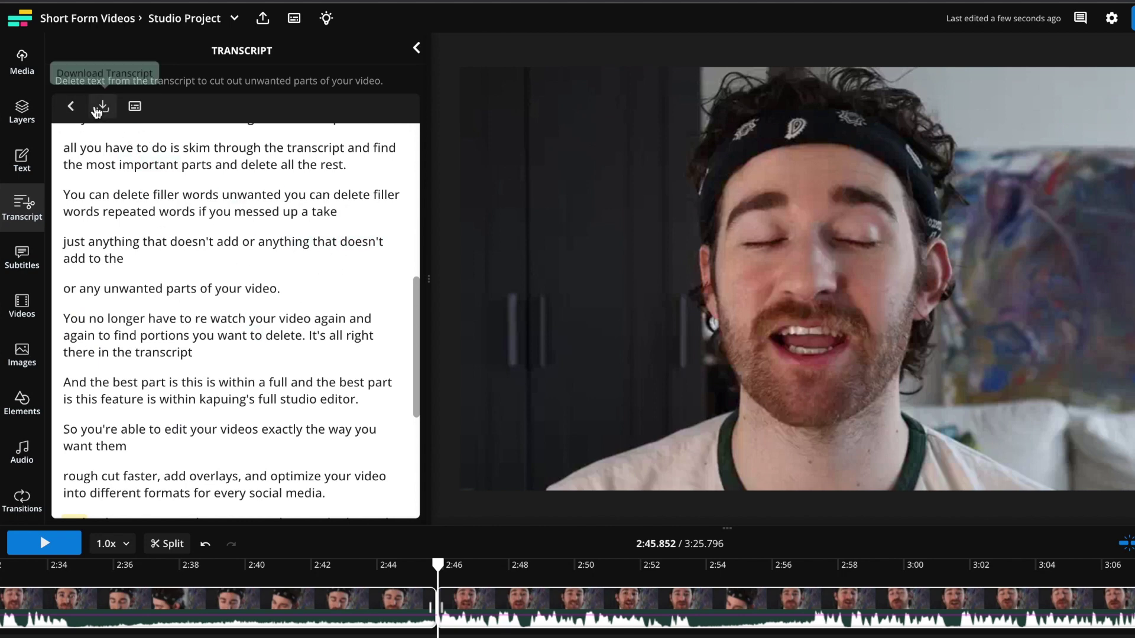
- Download the transcript and create subtitles from the trimmed transcript
left_click(104, 109)
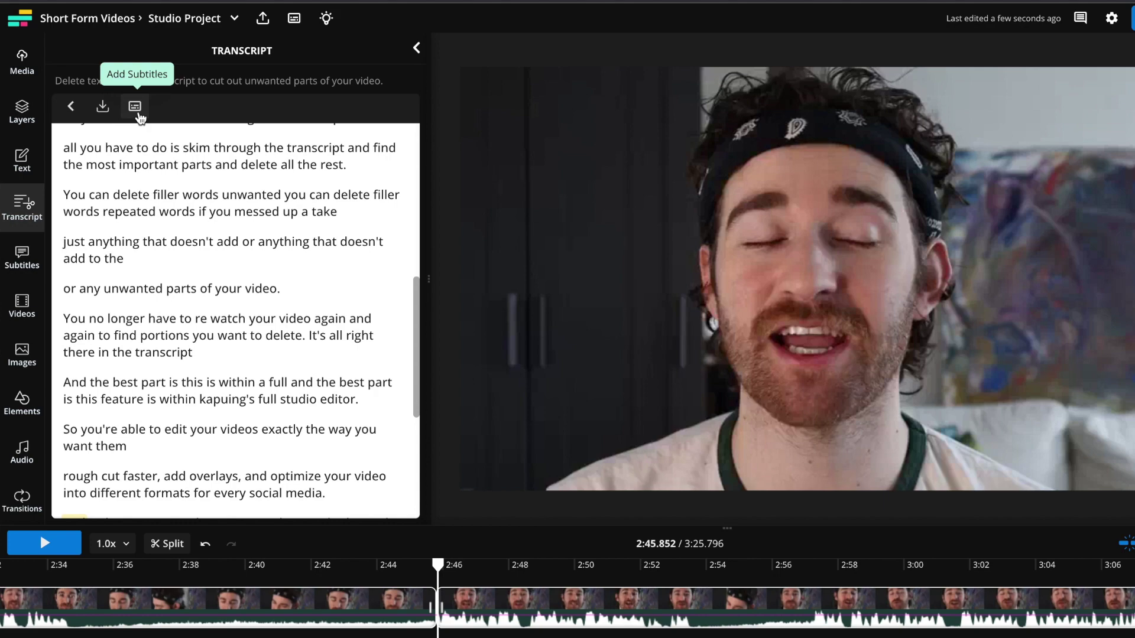
left_click(137, 109)
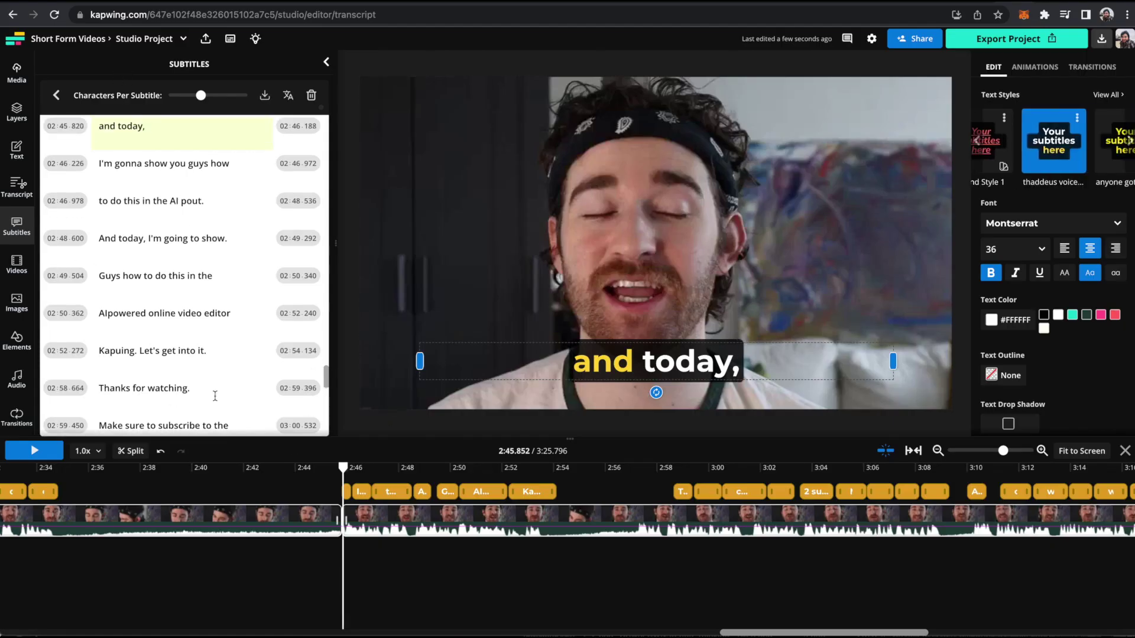
scroll(213, 395, "down", 3)
scroll(213, 395, "up", 12)
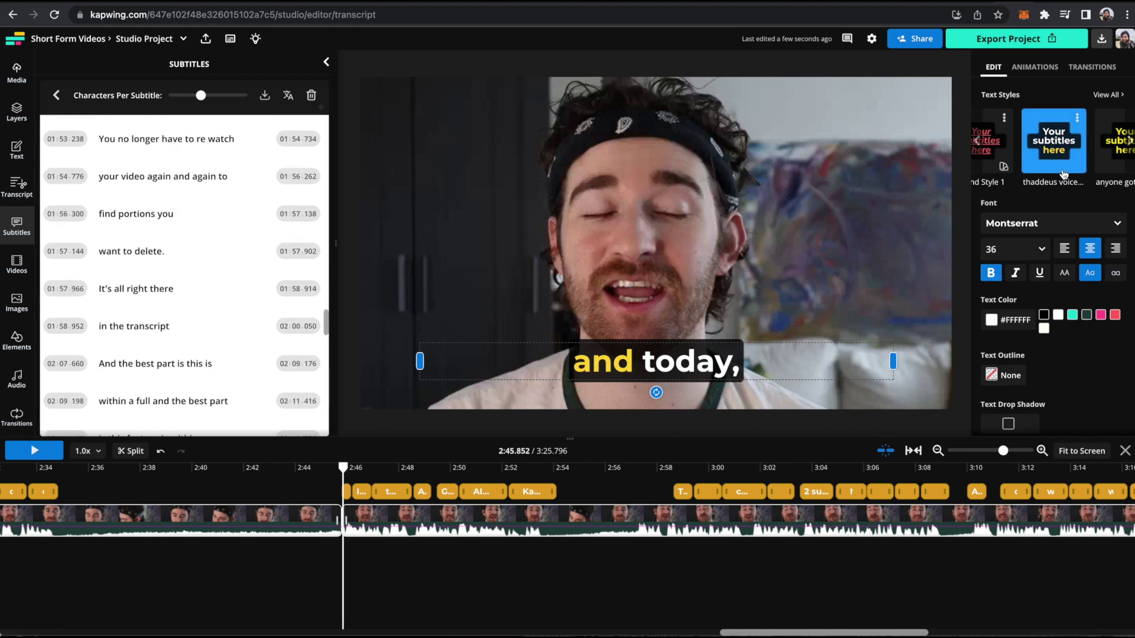
- Merge the 'find portions you' subtitle into the preceding 'your video again and again to' caption
left_click(201, 215)
left_click(203, 203)
left_click(584, 373)
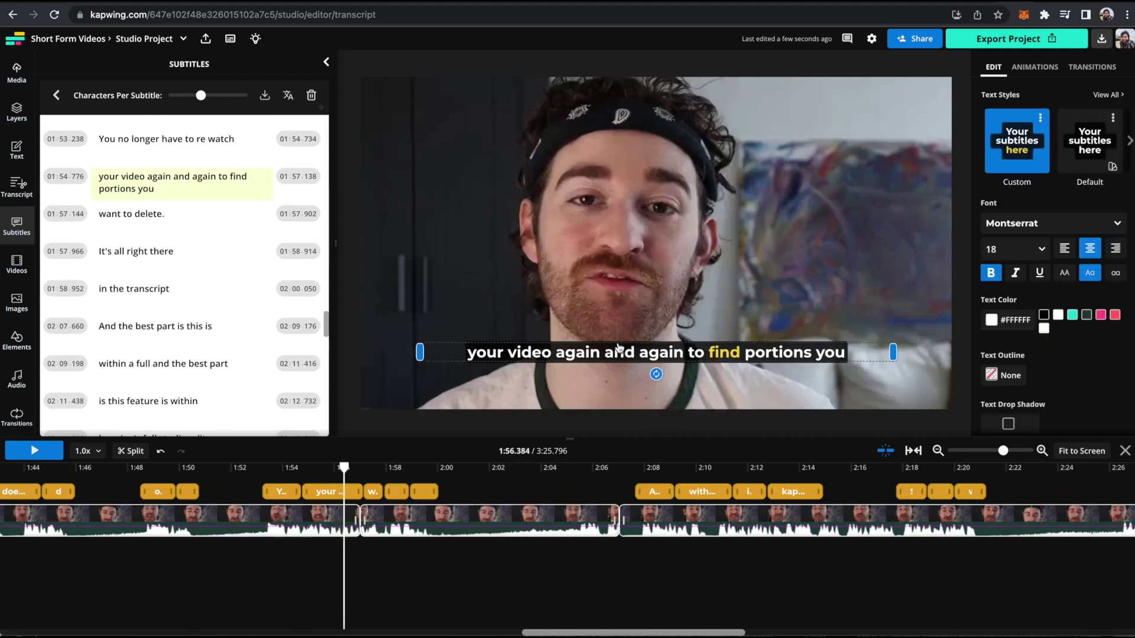
- Play from about 1:54 to 1:57.723 to check the subtitles, then return to the subtitle list
left_click(278, 472)
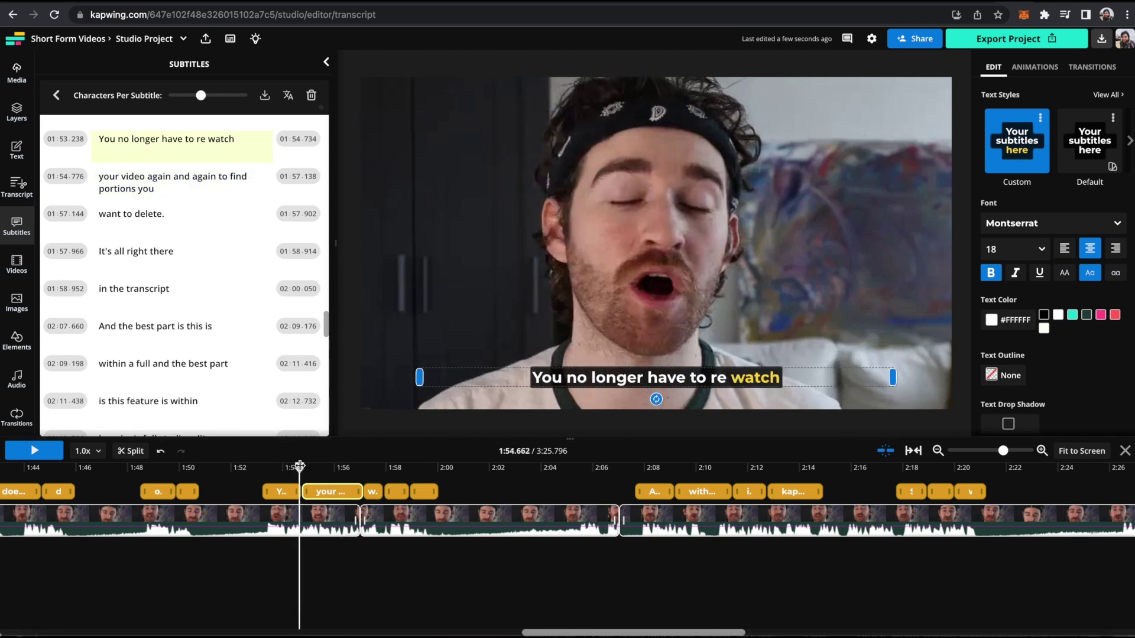
key("space")
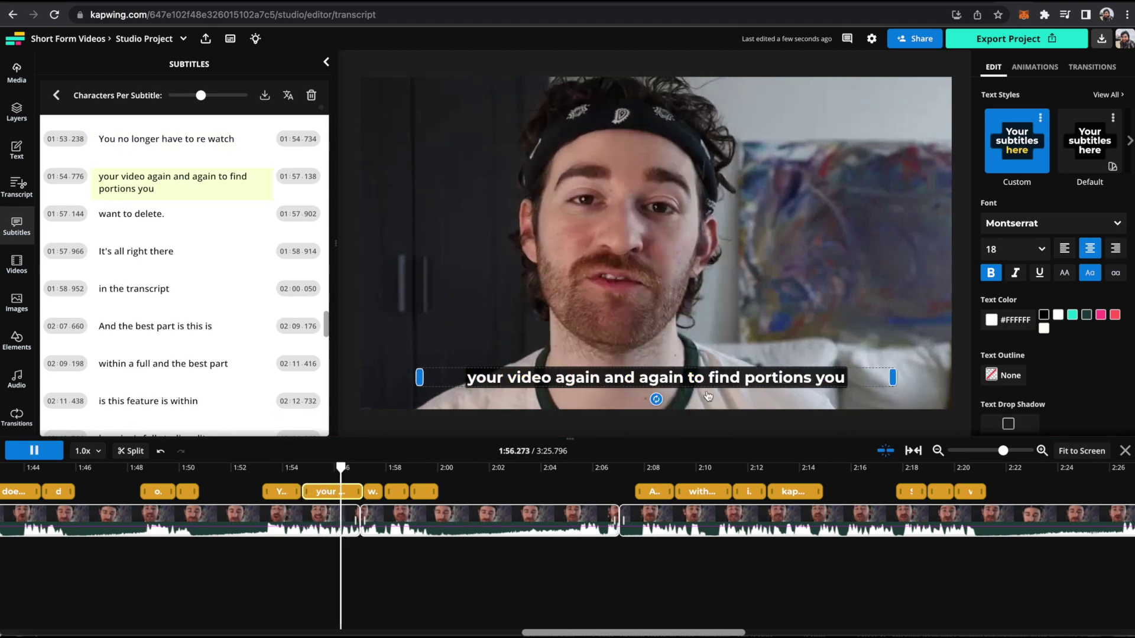
key("space")
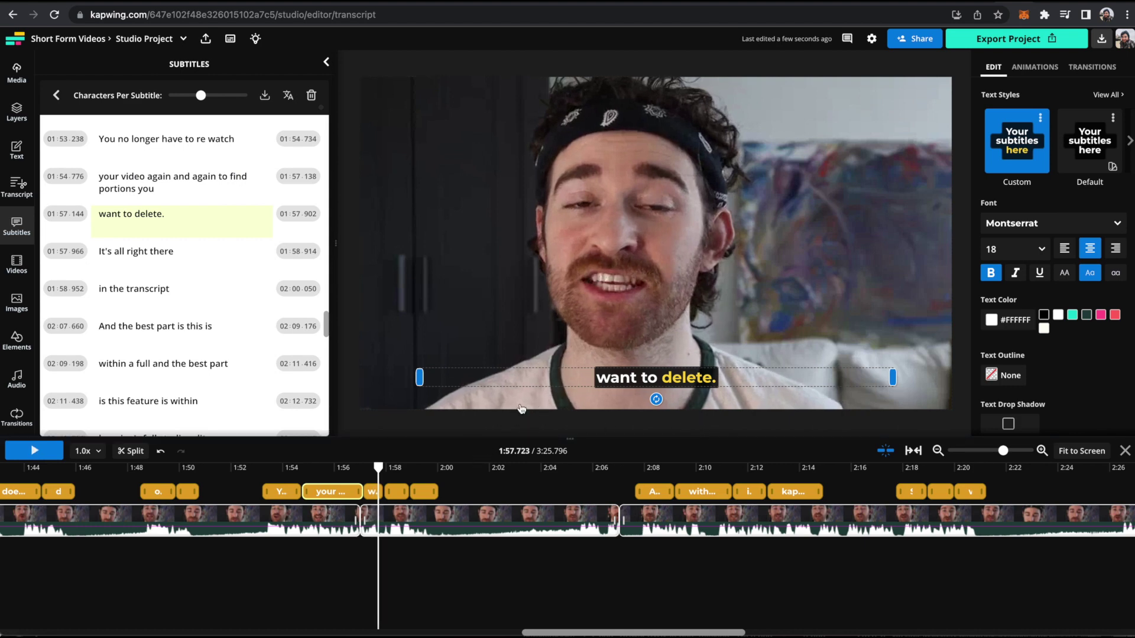
left_click(25, 228)
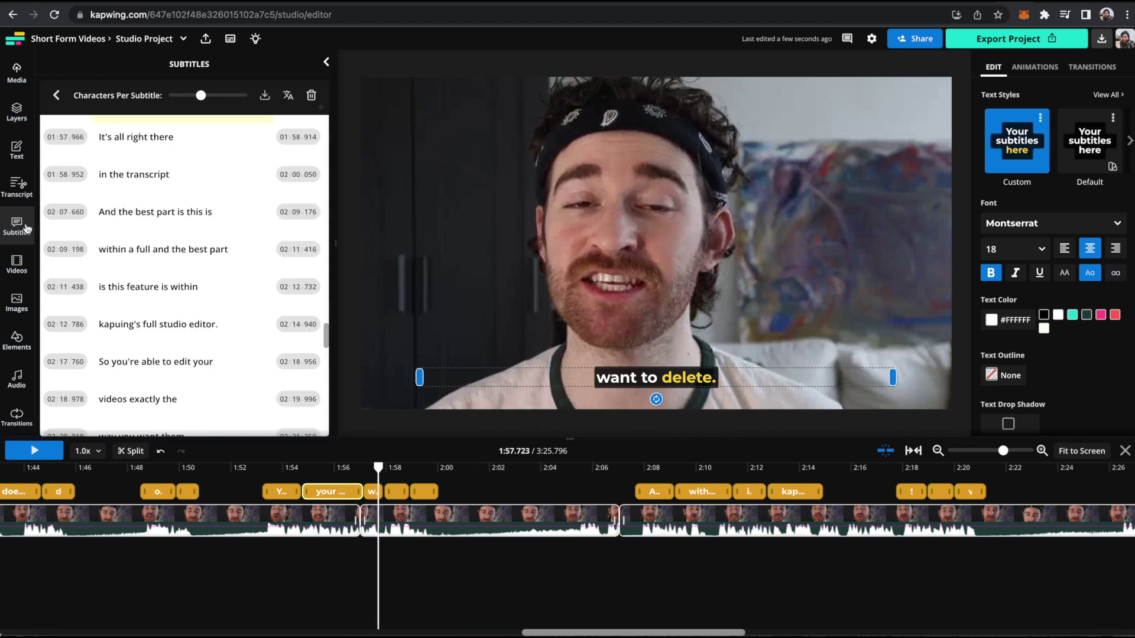
- Run Smart Cut on the talking-head clip with higher silence sensitivity and apply the cuts
scroll(875, 542, "down", 1)
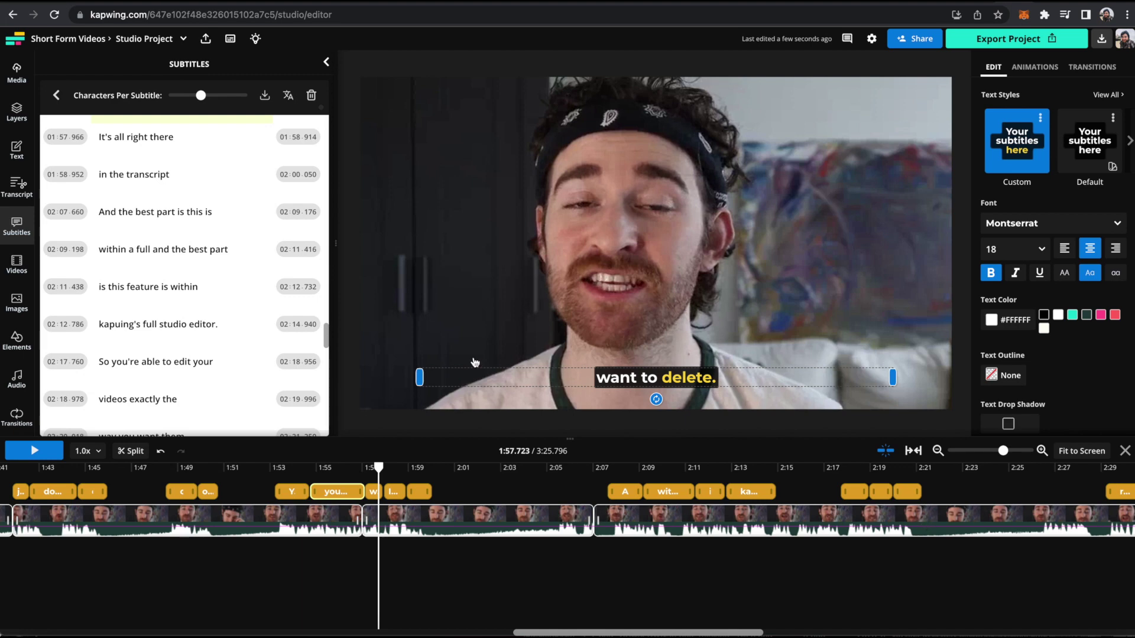
left_click(518, 514)
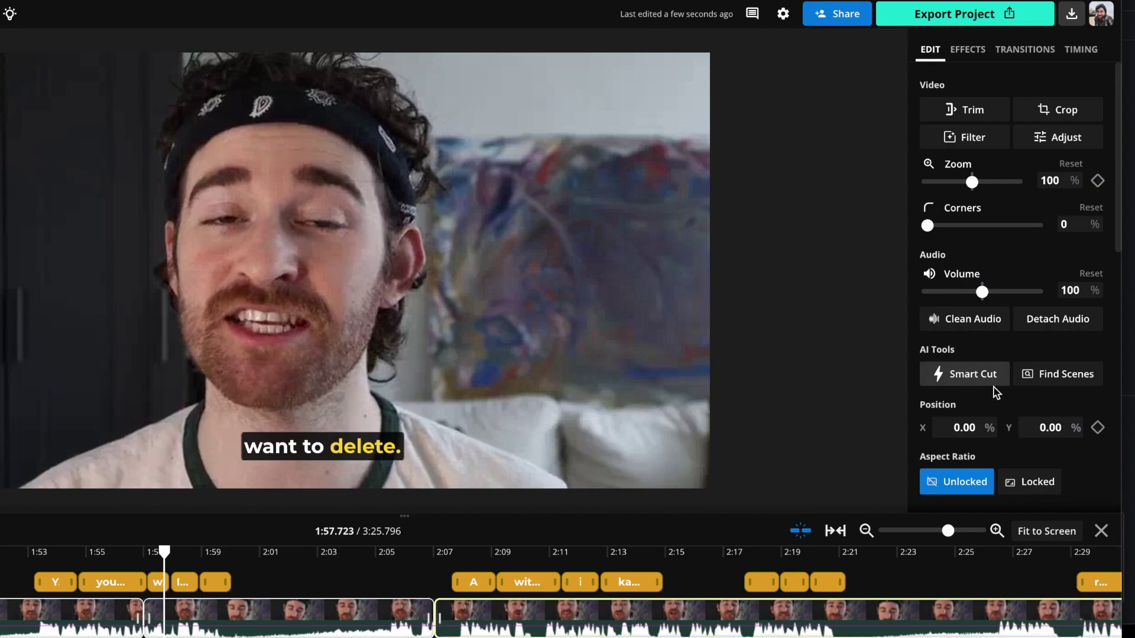
left_click(974, 374)
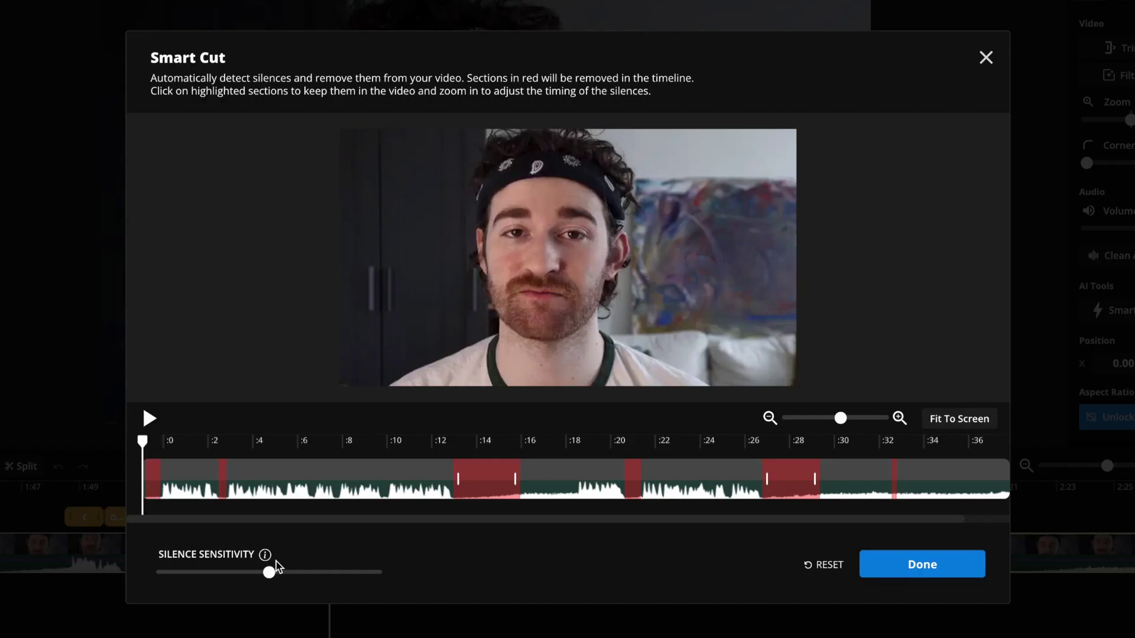
left_click_drag(270, 573, 334, 573)
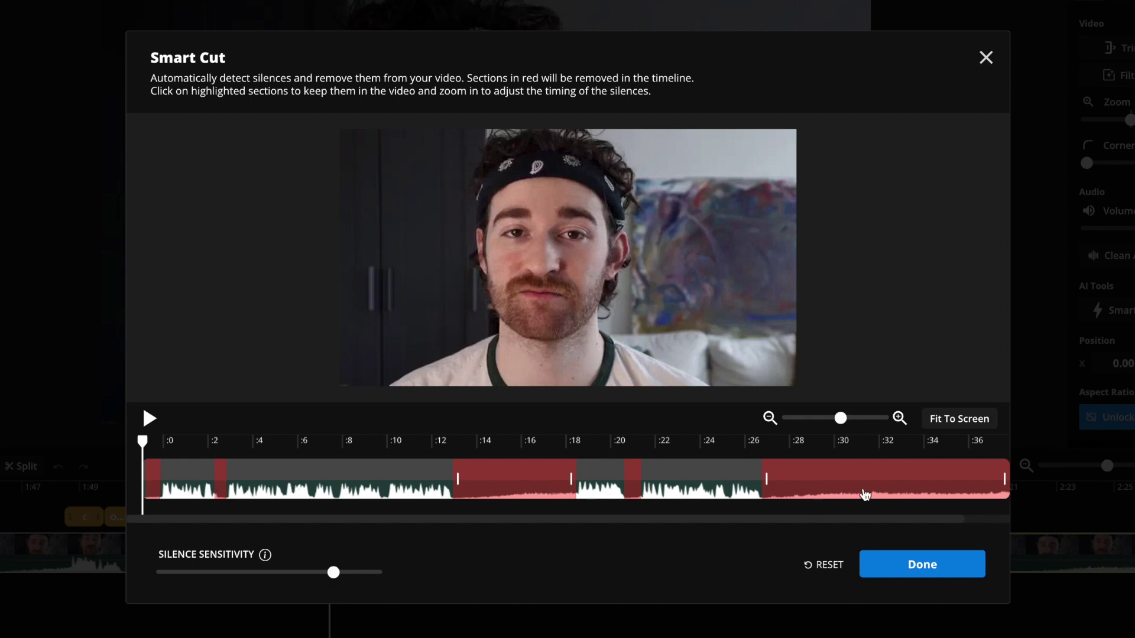
left_click(937, 571)
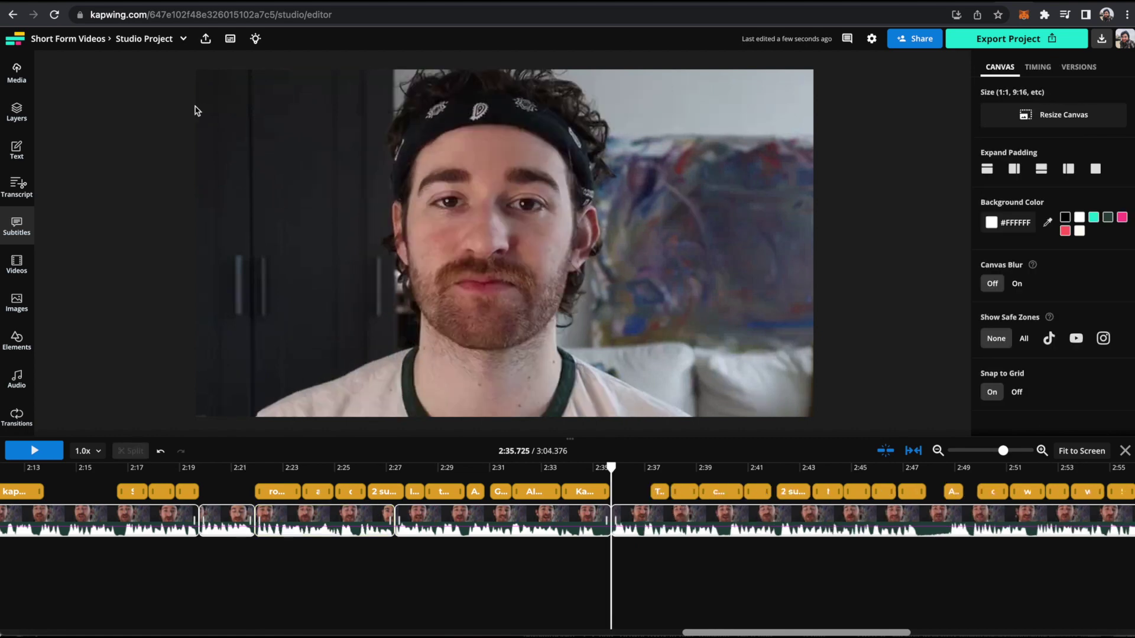
- Search stock images for 'strike' and add the strike protest photo as an overlay
left_click(16, 150)
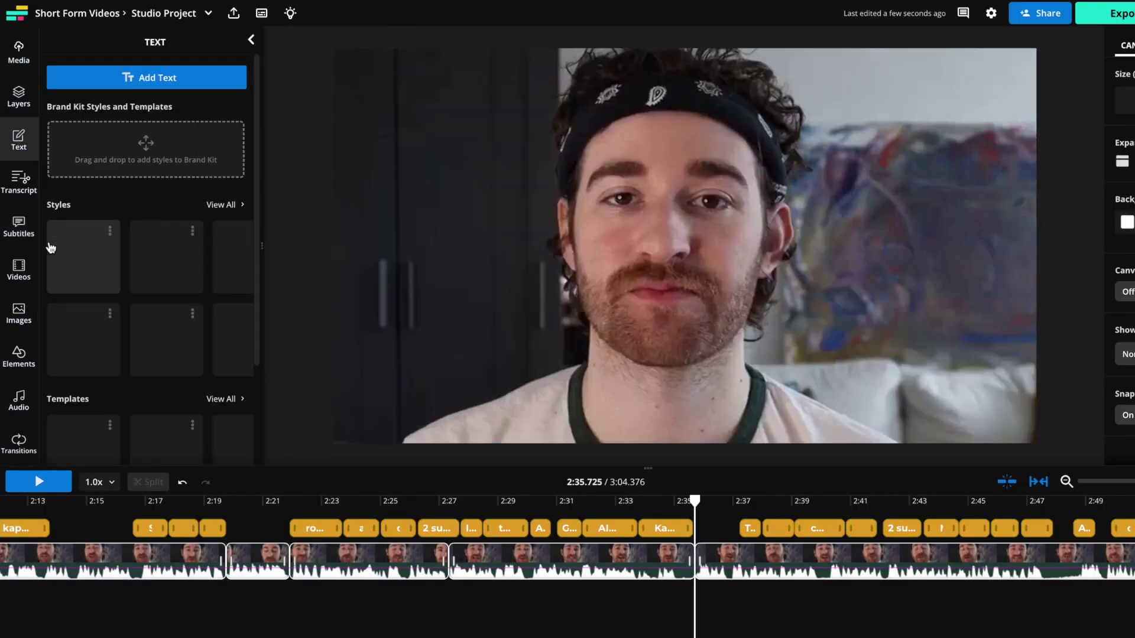
left_click(16, 266)
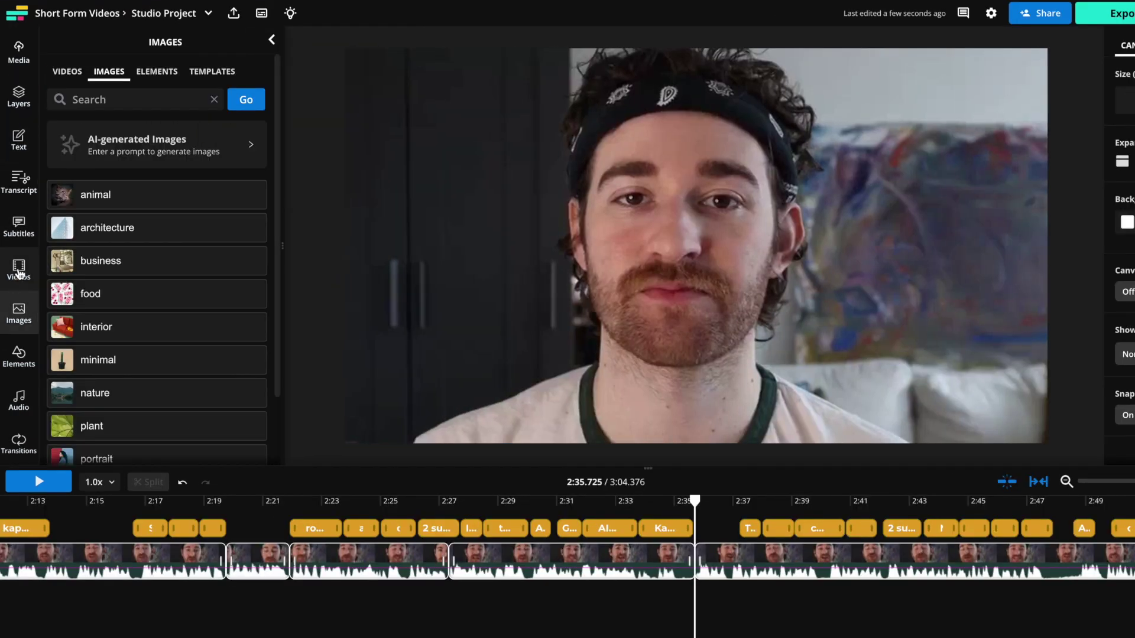
left_click(17, 312)
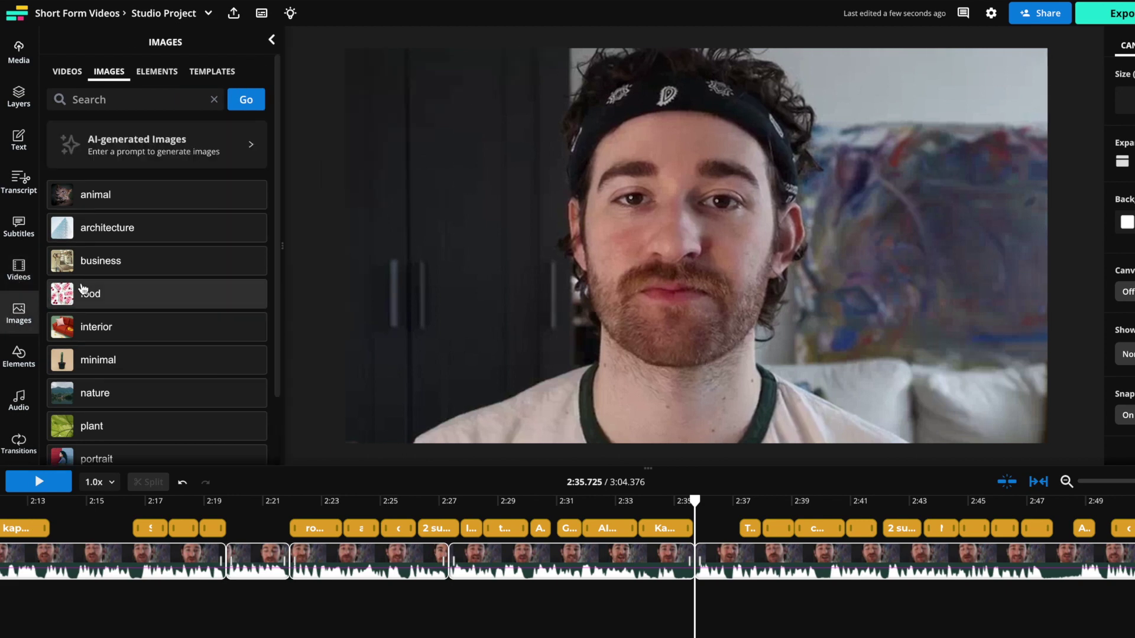
left_click(160, 99)
type("strike")
left_click(246, 99)
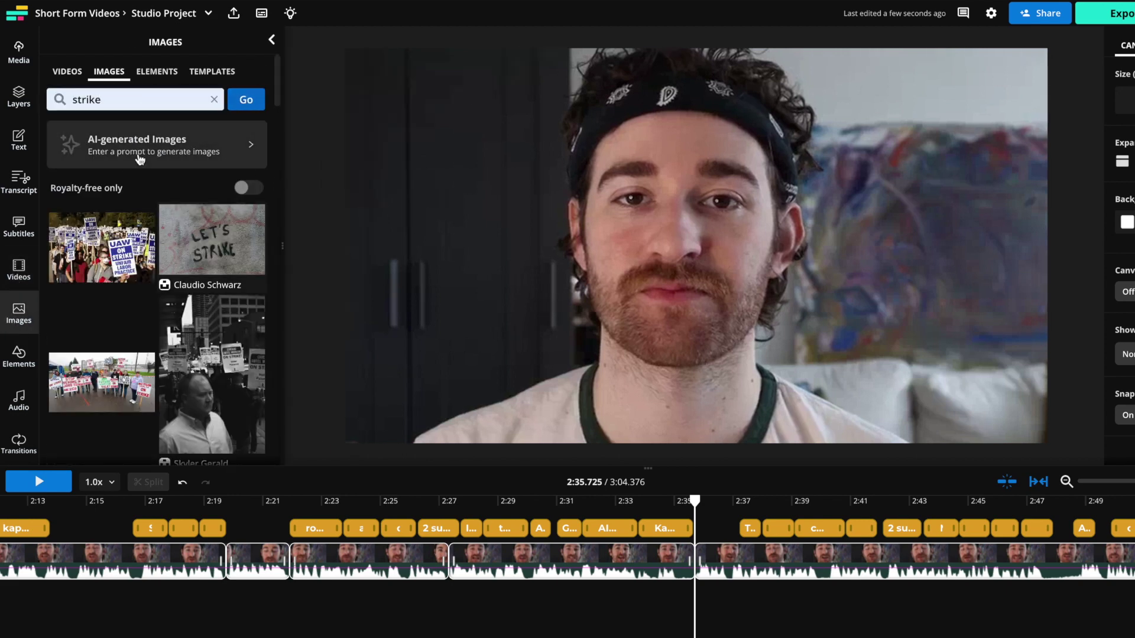
left_click(101, 247)
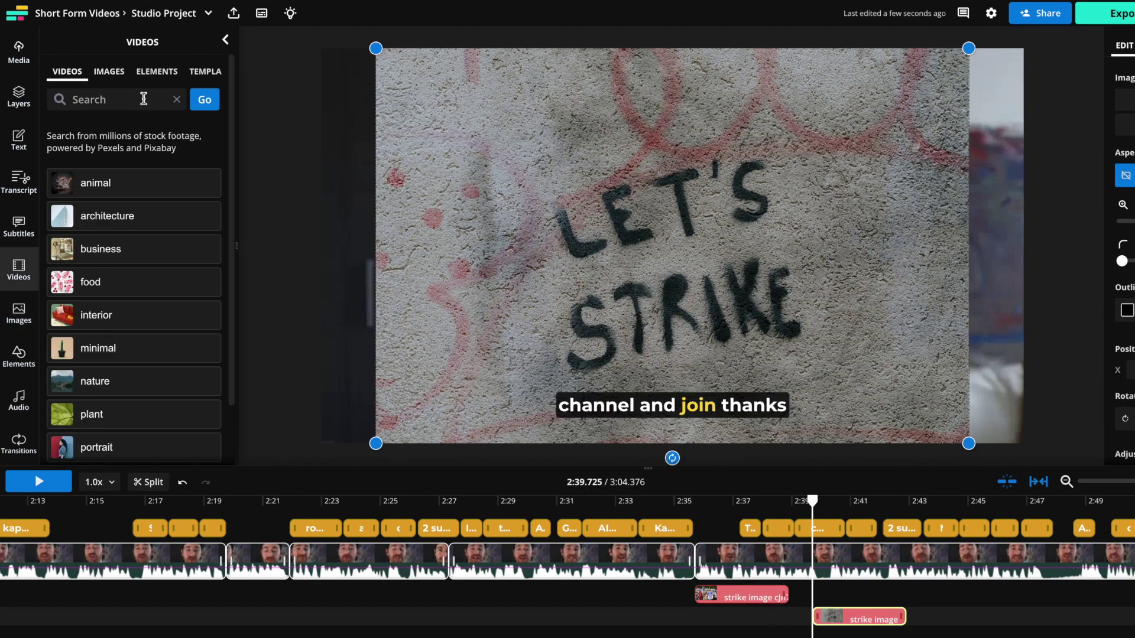
- Search stock videos for 'animal', add the robin clip, and preview the overlay
left_click(119, 103)
type("animal")
key("Return")
left_click(412, 502)
key("space")
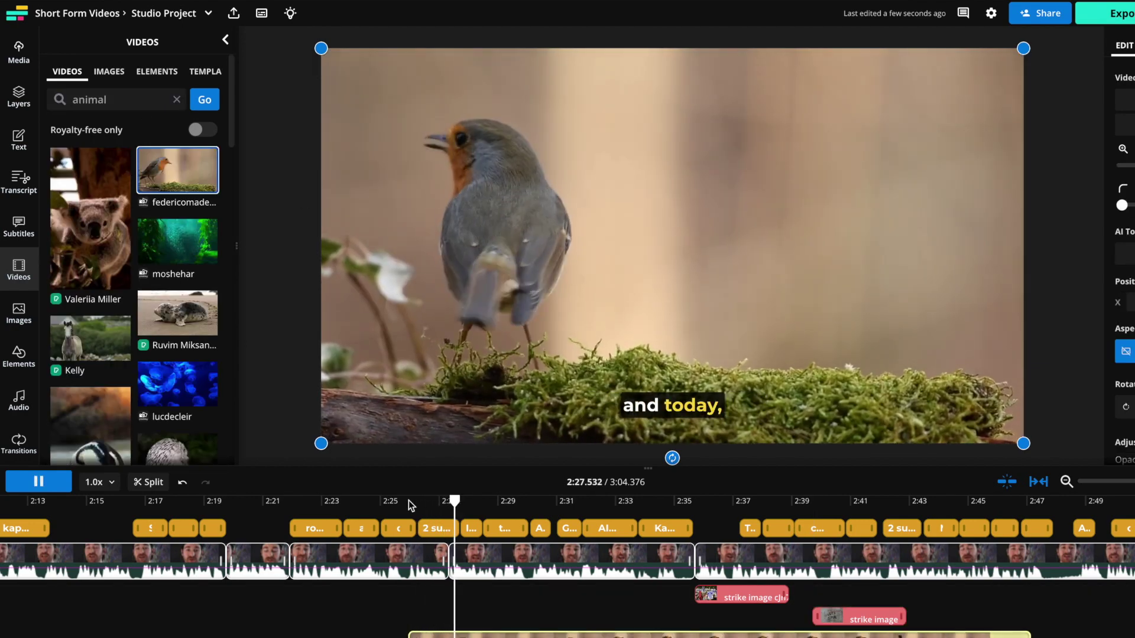
- Pause playback and bring up the Sound Effects list in the audio library
left_click(18, 400)
key("space")
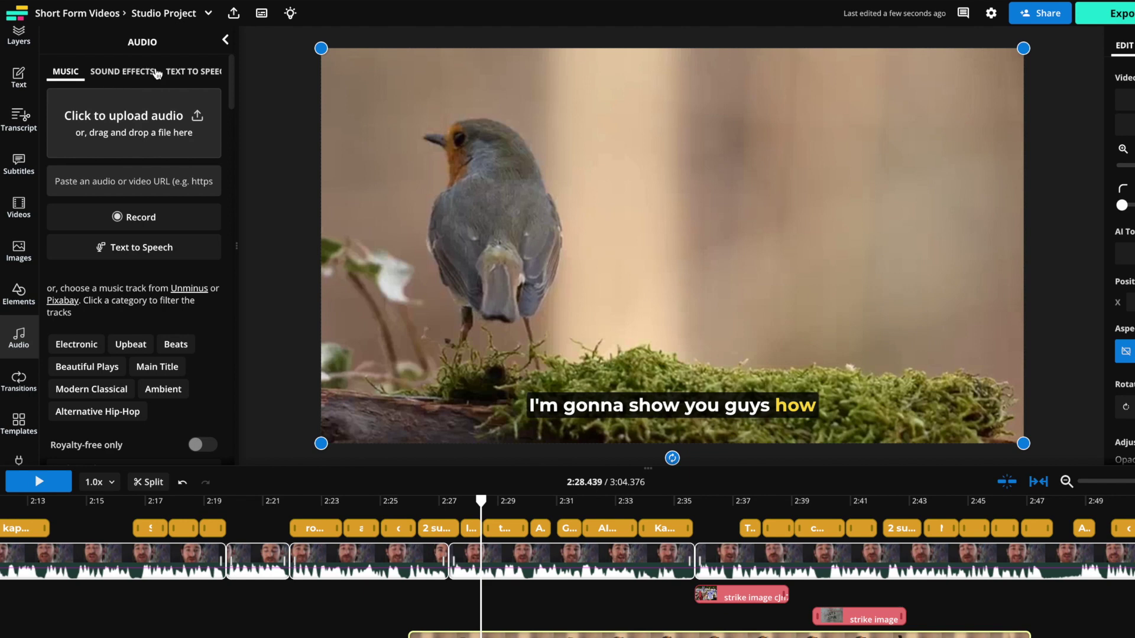
left_click(132, 73)
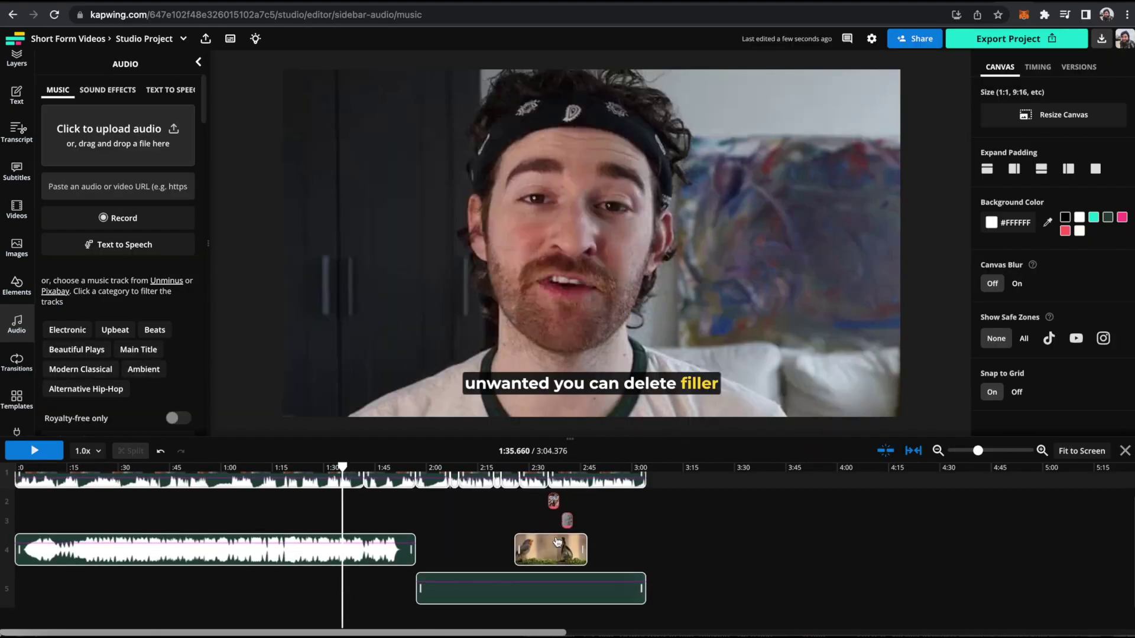
- Export the project as an MP4 at Auto resolution
scroll(556, 541, "down", 1)
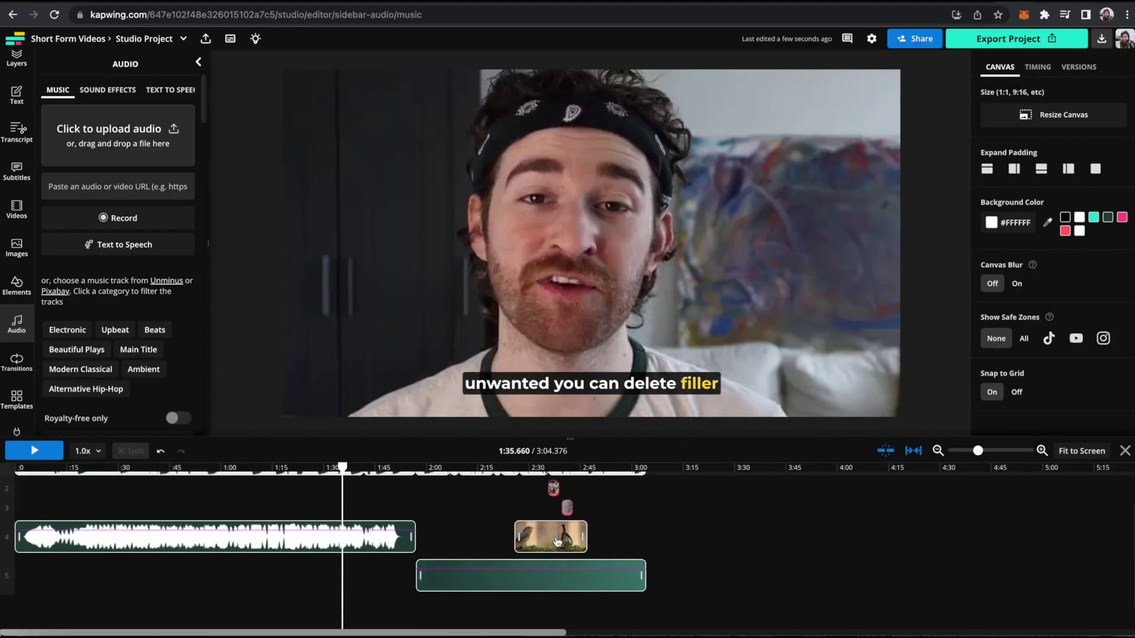
scroll(556, 542, "up", 3)
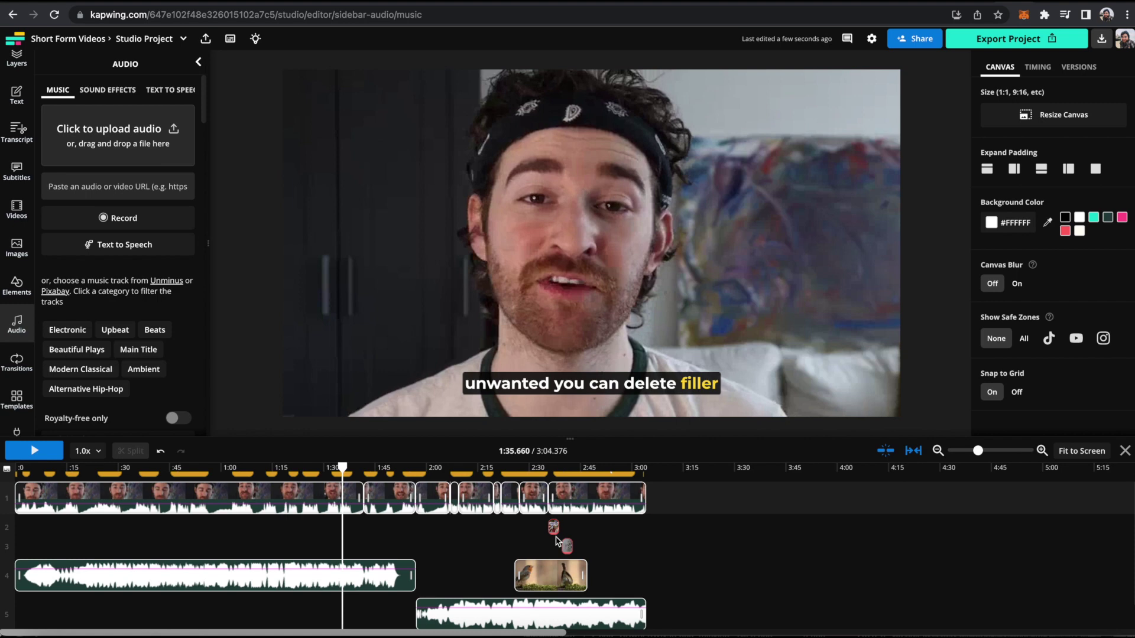
left_click(1008, 39)
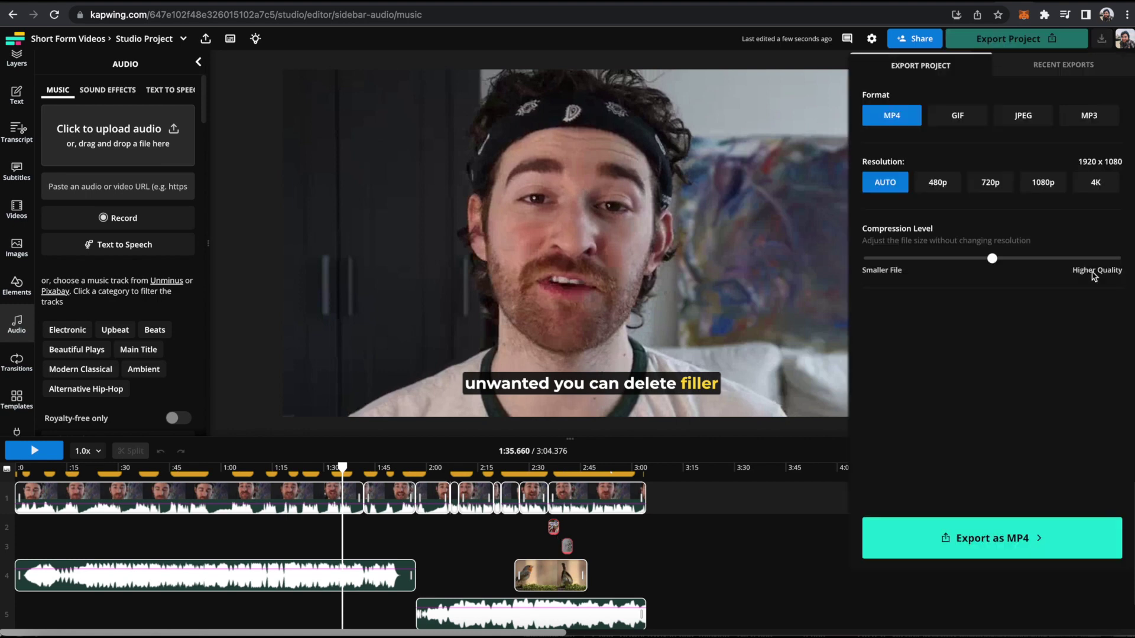
left_click(1005, 537)
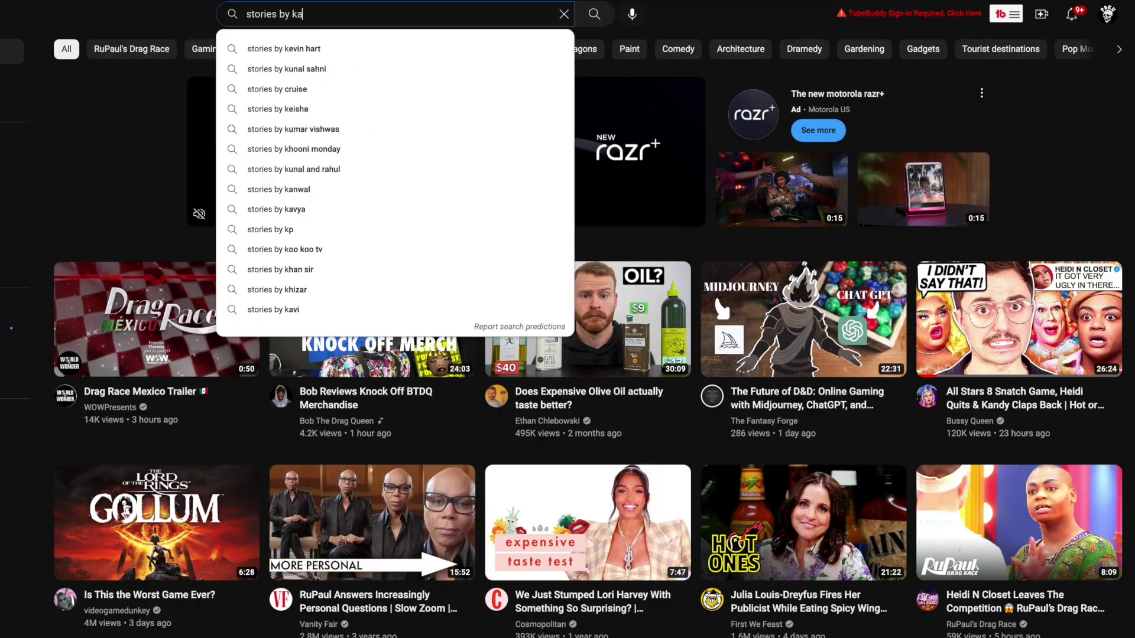
- Search YouTube for 'stories by kapwing', open the Stories by Kapwing channel and subscribe
type("pwing")
key("Return")
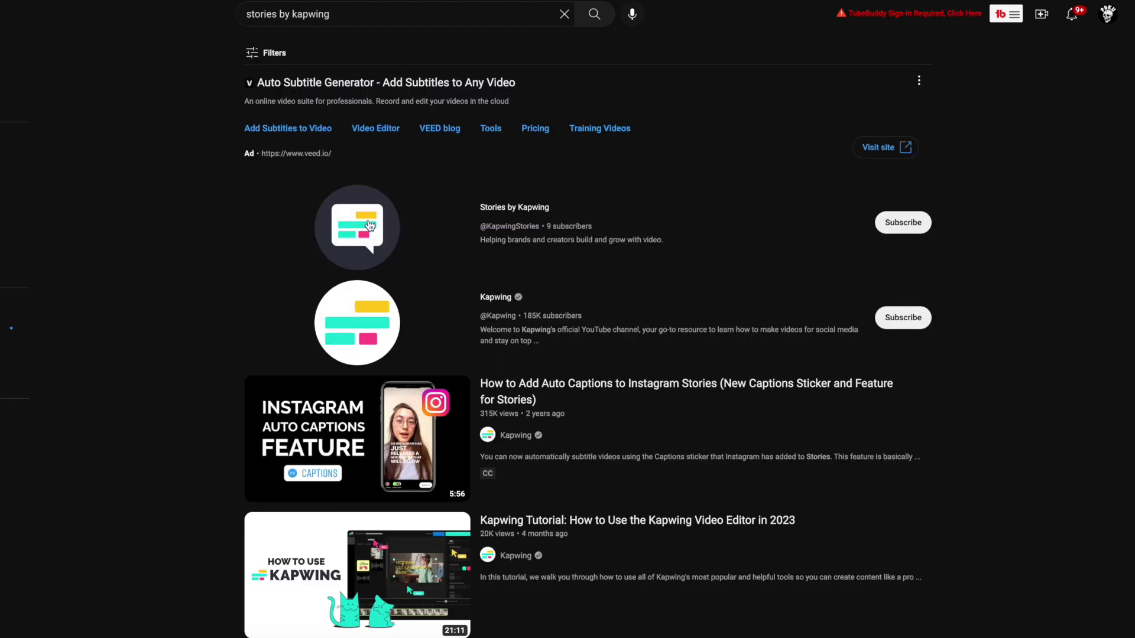
left_click(369, 225)
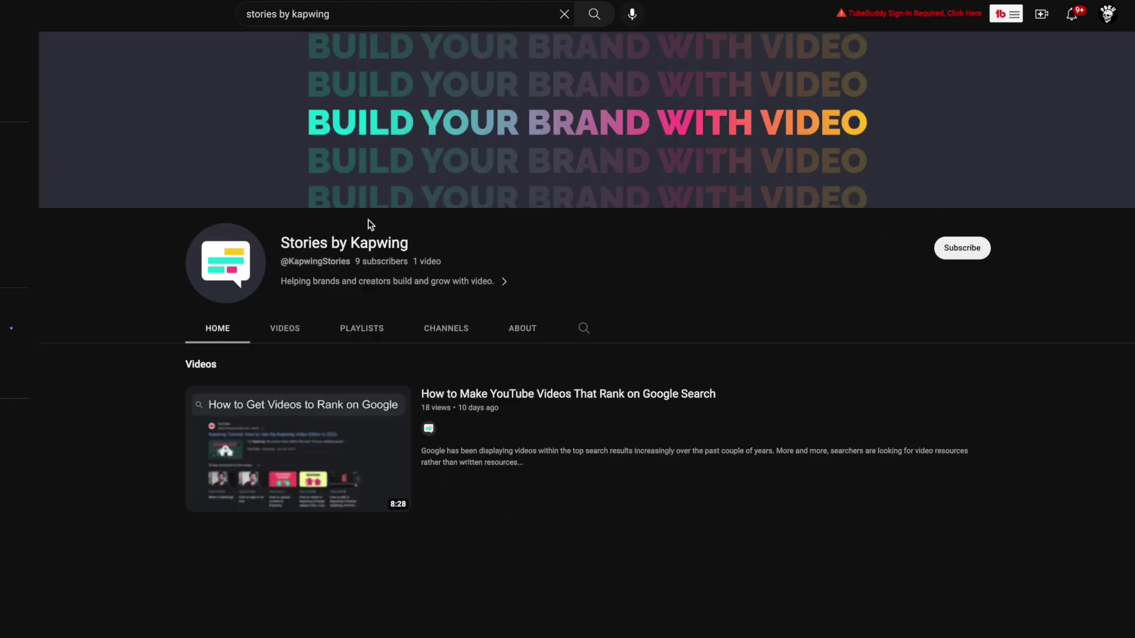
left_click(979, 259)
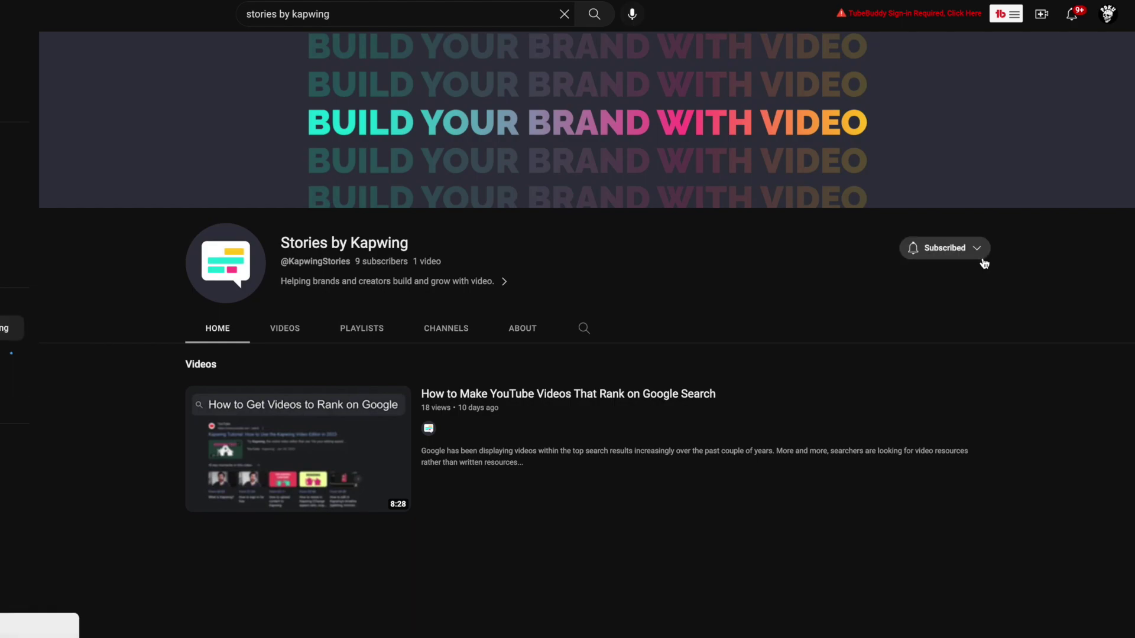